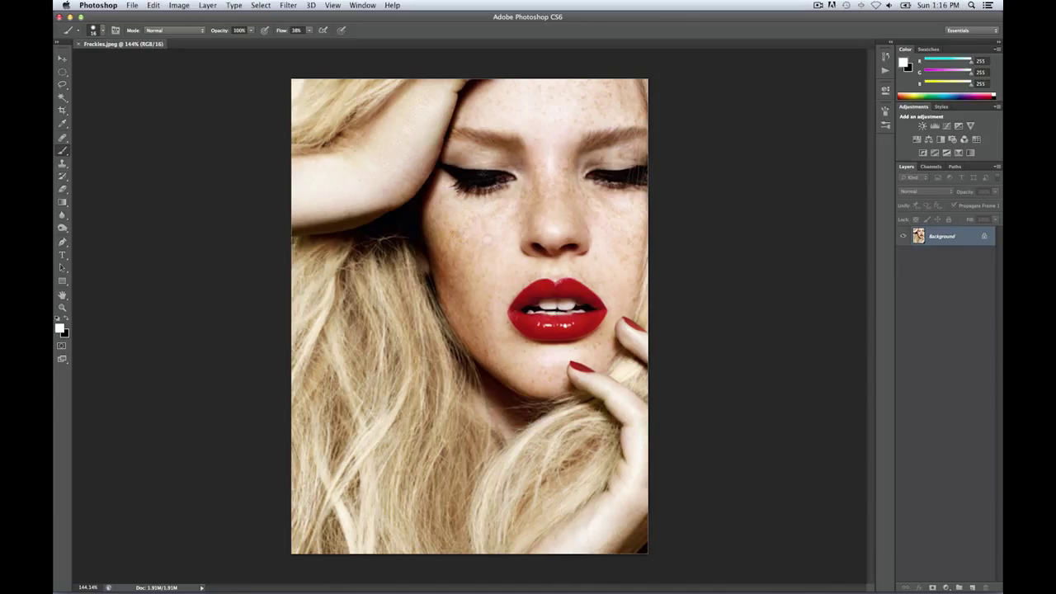
Load the Blue channel's luminosity as a selection
{"action": "left_click", "coordinate": [931, 168]}
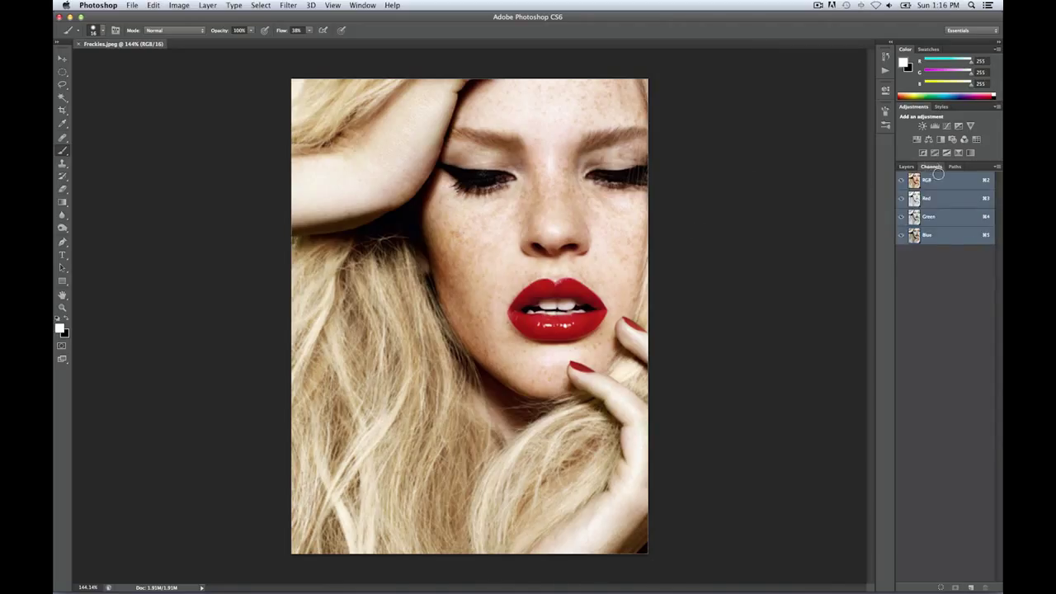
{"action": "left_click", "coordinate": [943, 234]}
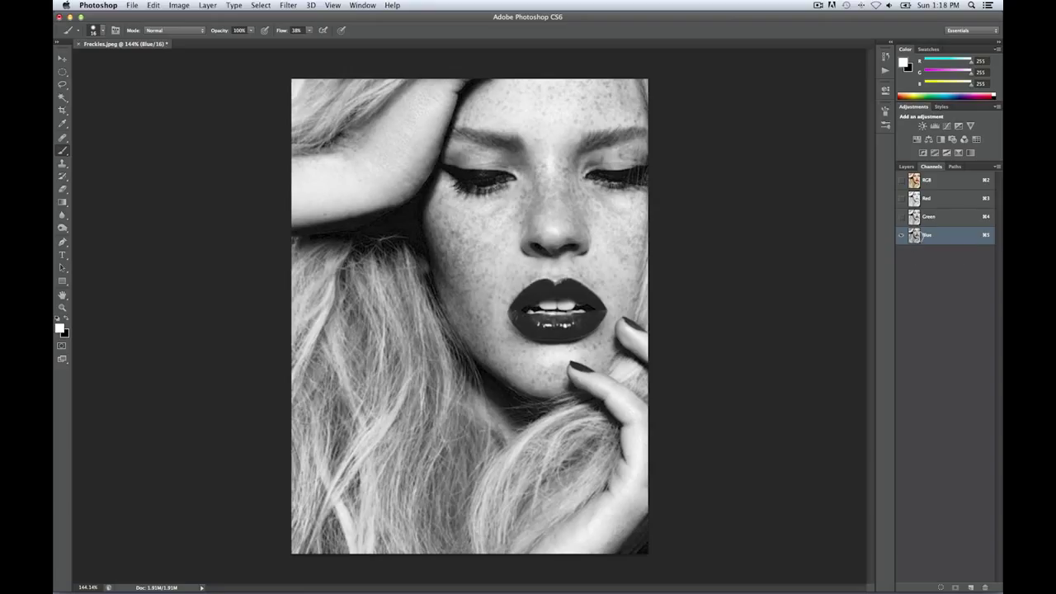
{"action": "left_click", "coordinate": [912, 236], "text": "super"}
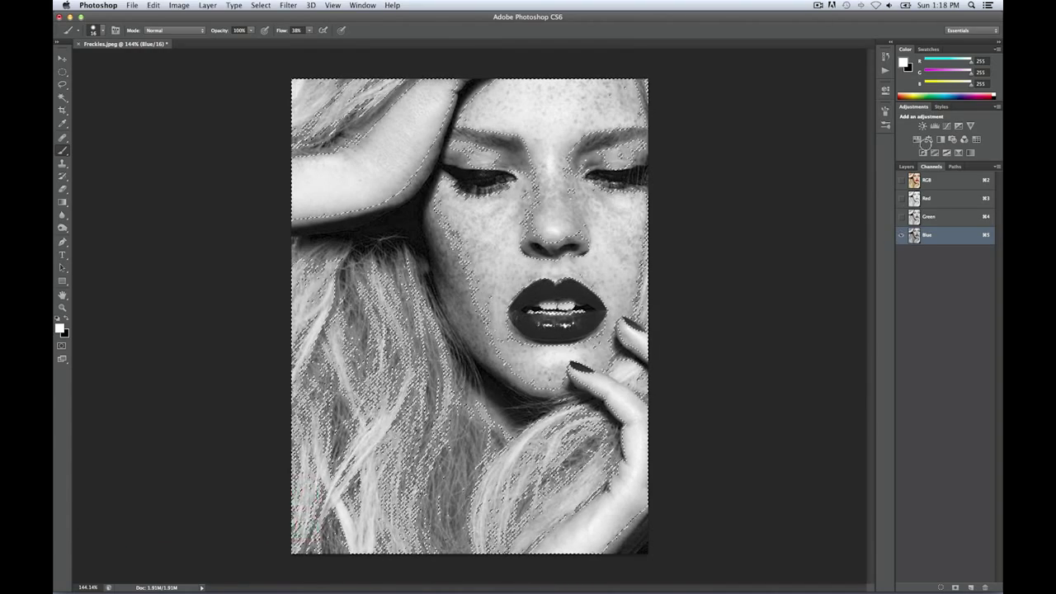
Add a Channel Mixer adjustment layer masked by the selection, and invert its layer mask
{"action": "left_click", "coordinate": [906, 166]}
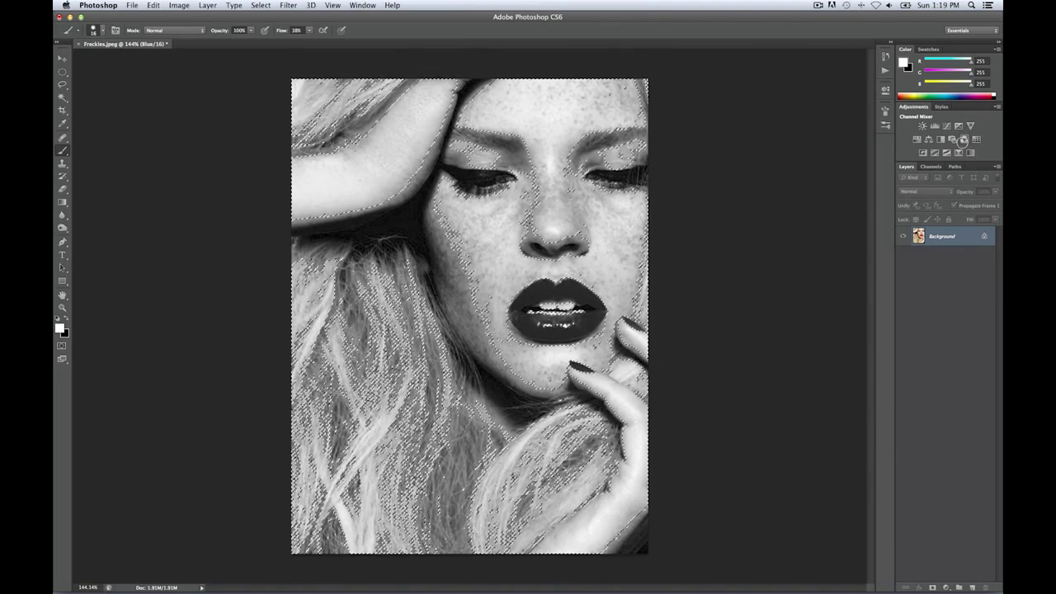
{"action": "left_click", "coordinate": [964, 139]}
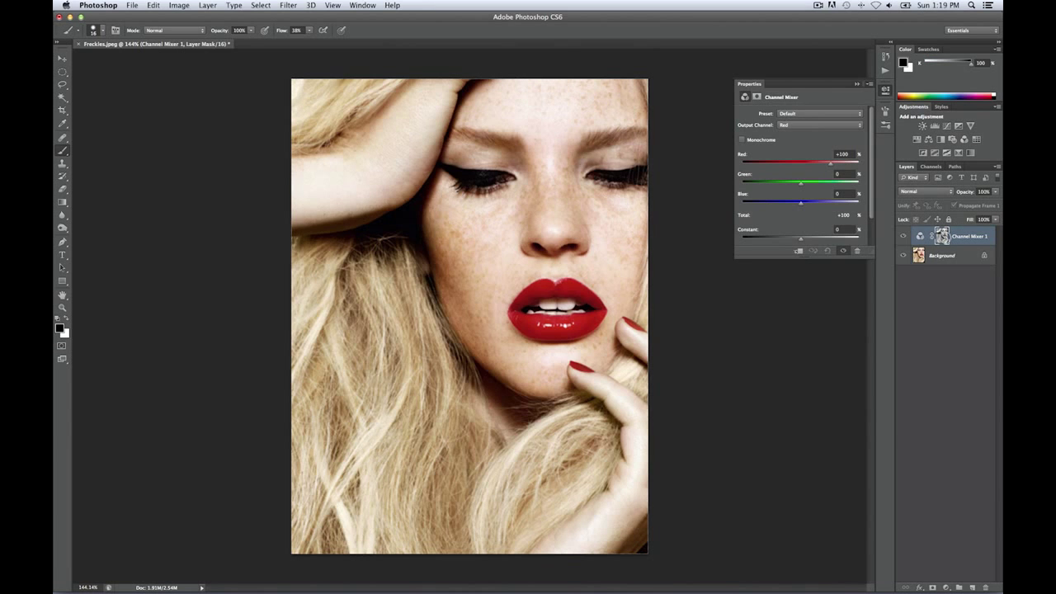
{"action": "left_click", "coordinate": [942, 237]}
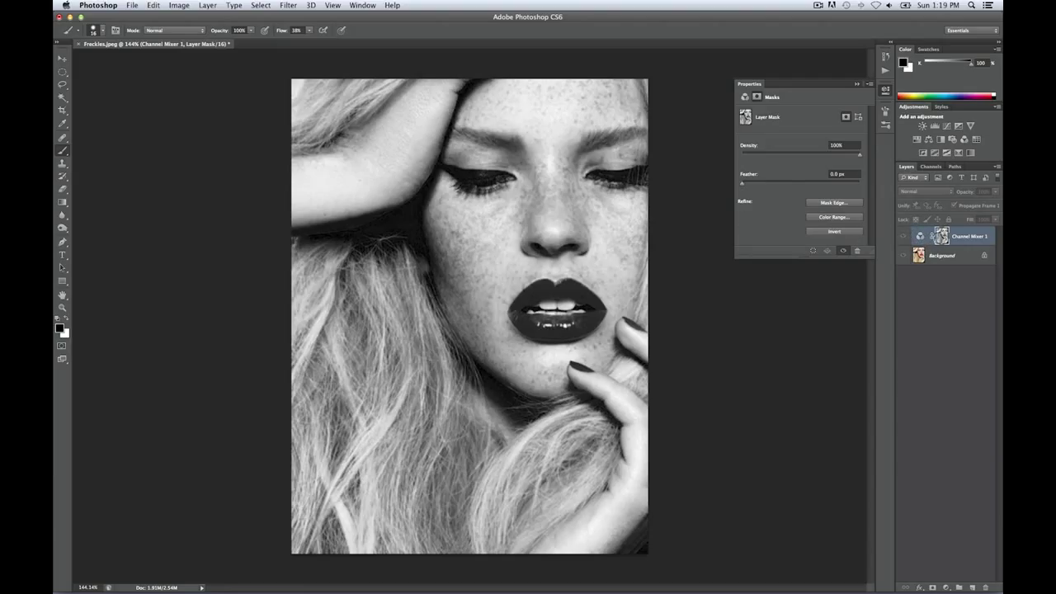
{"action": "key", "text": "super+i"}
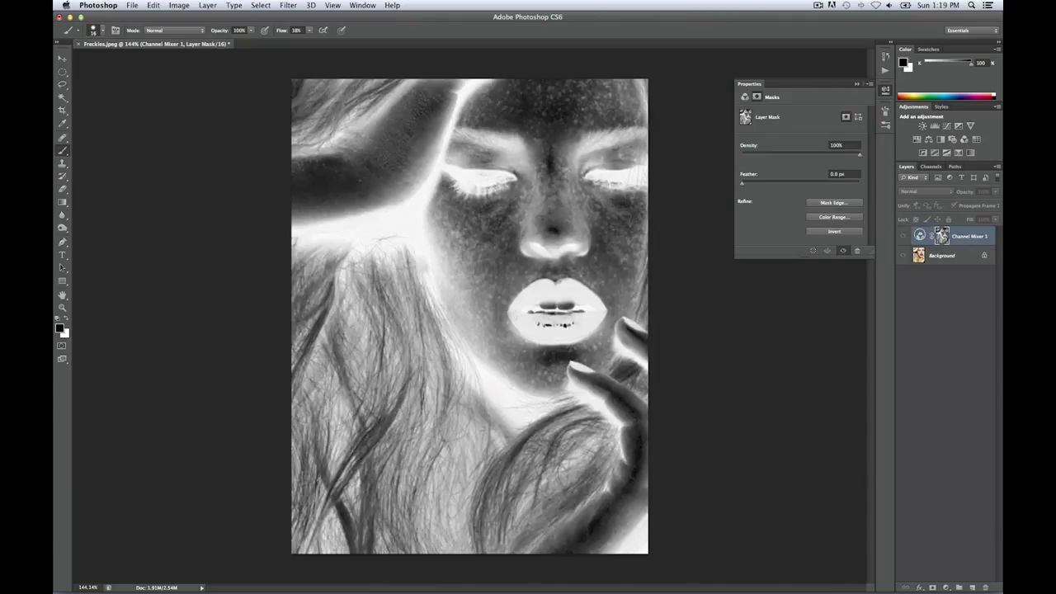
Set the Channel Mixer layer's blending mode to Soft Light
{"action": "left_click", "coordinate": [918, 236]}
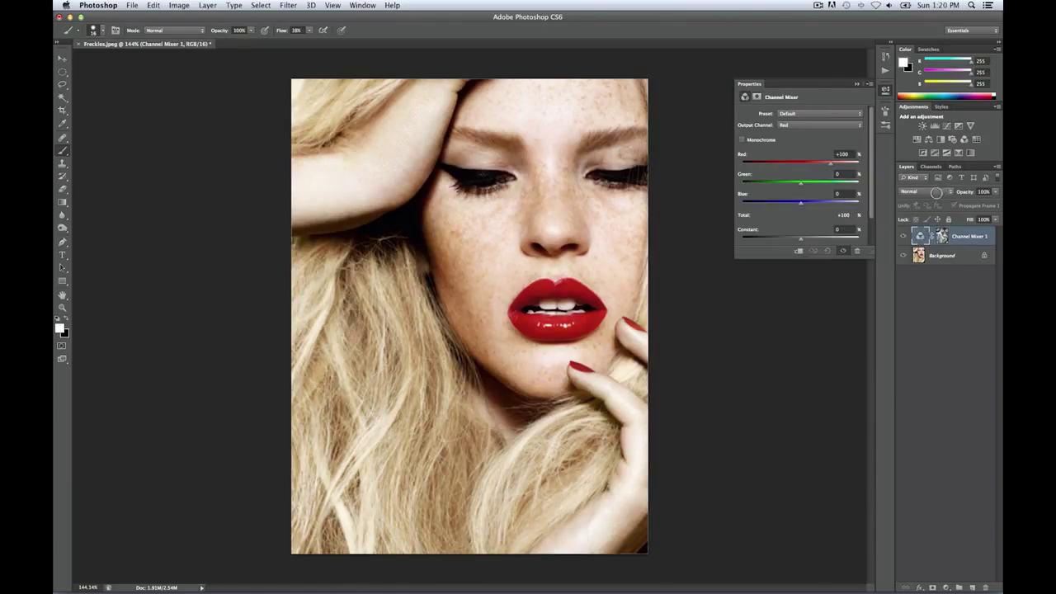
{"action": "left_click", "coordinate": [936, 191]}
{"action": "left_click", "coordinate": [926, 290]}
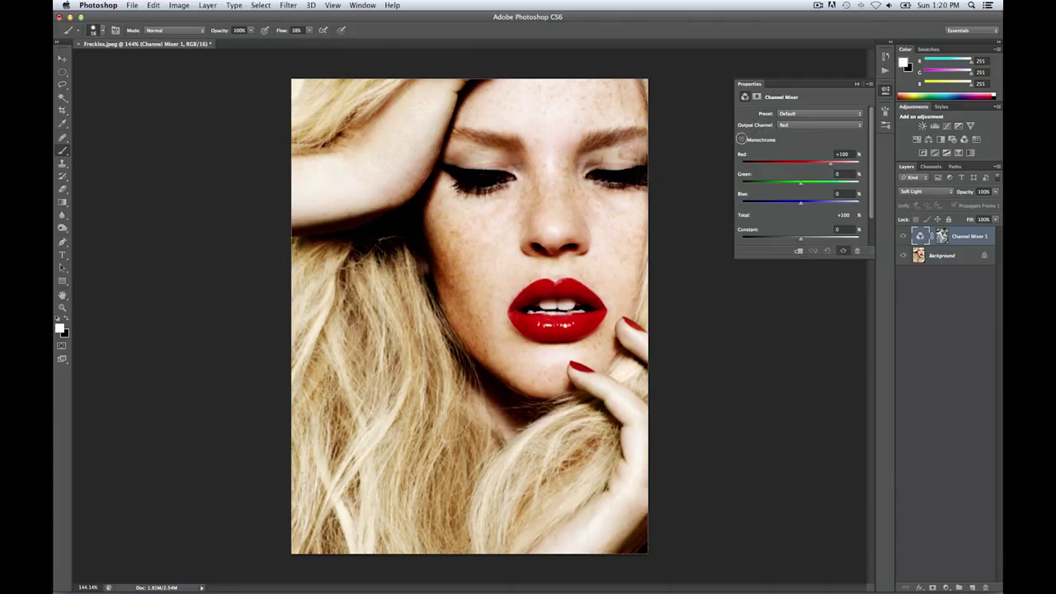
Make the Channel Mixer monochrome with Red -34, Green +52 and Blue +50, and collapse its properties
{"action": "left_click", "coordinate": [741, 140]}
{"action": "left_click_drag", "start_coordinate": [786, 164], "coordinate": [792, 165]}
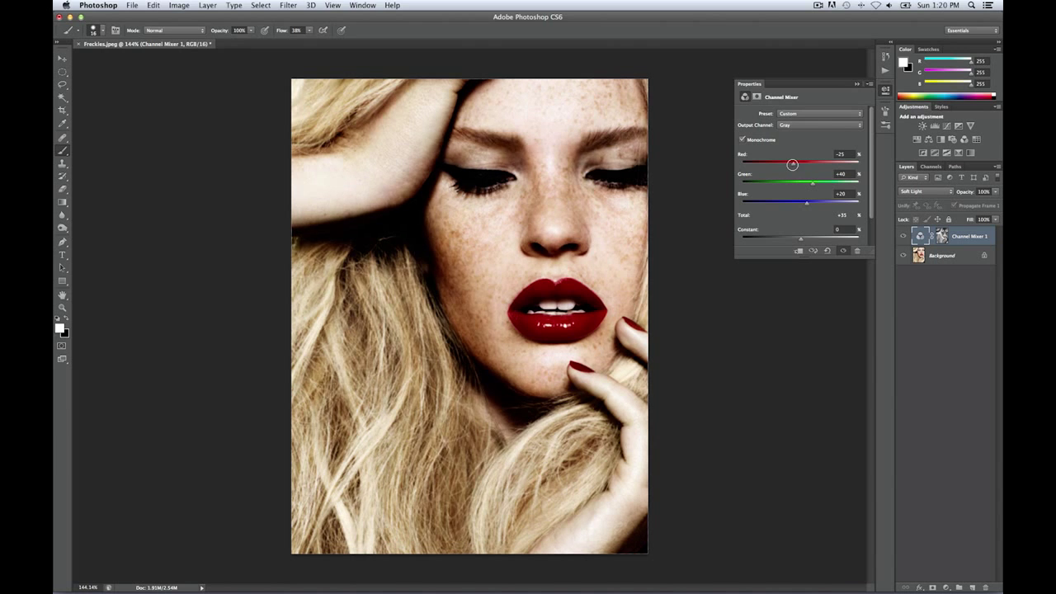
{"action": "left_click_drag", "start_coordinate": [792, 165], "coordinate": [791, 165]}
{"action": "left_click_drag", "start_coordinate": [807, 203], "coordinate": [817, 203]}
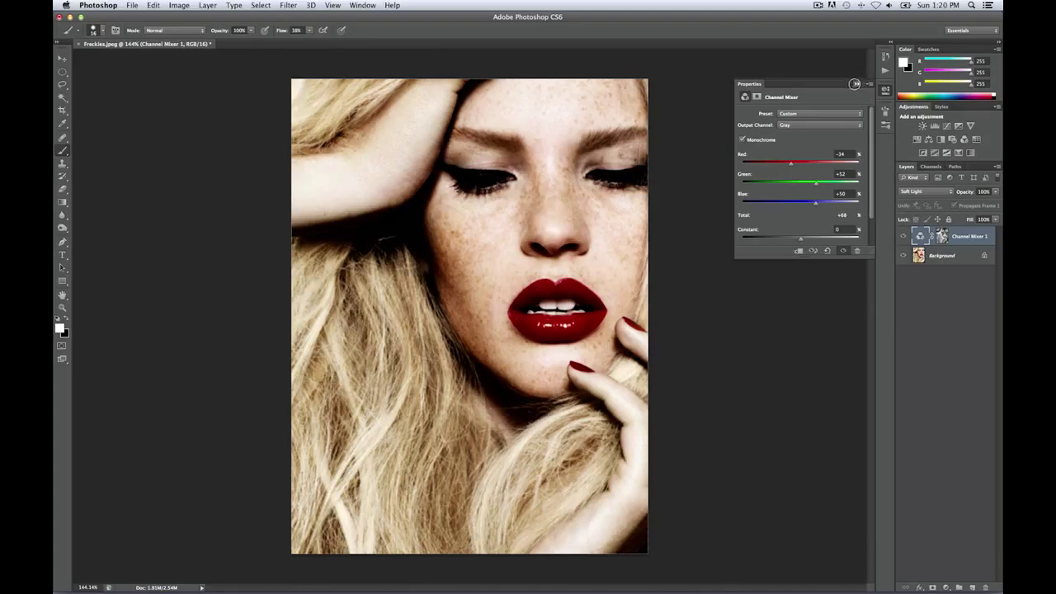
{"action": "left_click", "coordinate": [856, 85]}
Compare the portrait with and without the Channel Mixer adjustment
{"action": "left_click", "coordinate": [903, 236]}
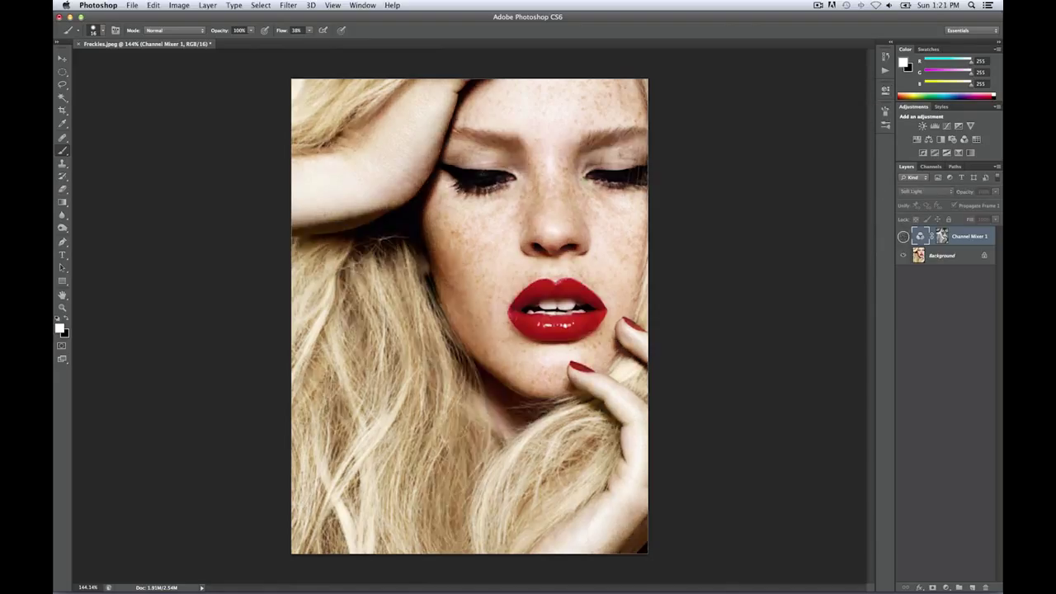
{"action": "left_click", "coordinate": [903, 236]}
{"action": "left_click", "coordinate": [902, 235]}
{"action": "left_click", "coordinate": [903, 236]}
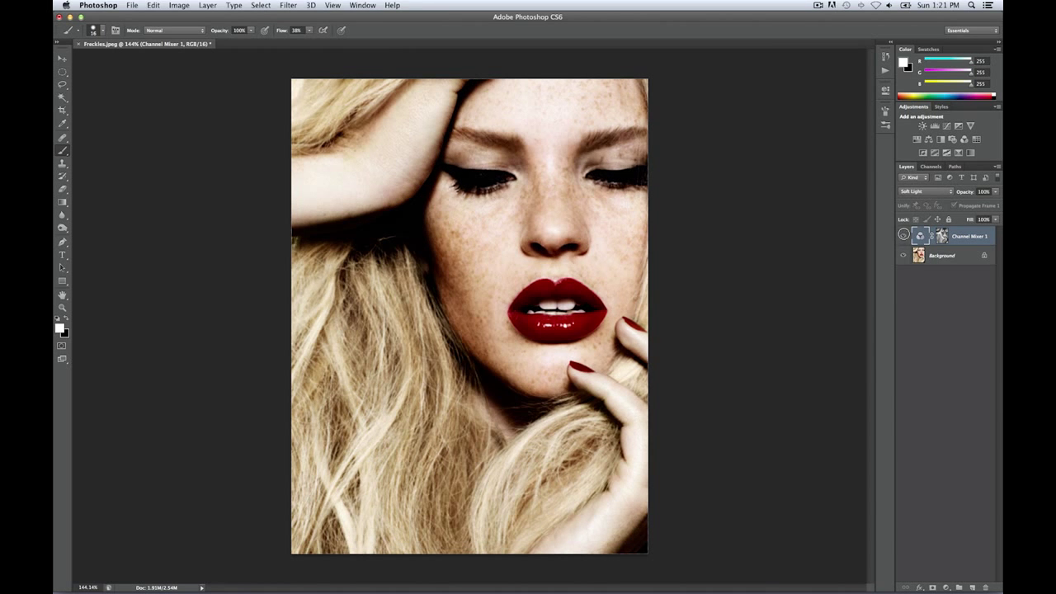
{"action": "left_click", "coordinate": [902, 236]}
{"action": "left_click", "coordinate": [903, 236]}
Display the Channel Mixer layer mask and paint out the raised arm and surrounding hair with a 61 px black brush
{"action": "left_click", "coordinate": [942, 237]}
{"action": "left_click", "coordinate": [68, 321]}
{"action": "left_click", "coordinate": [95, 31]}
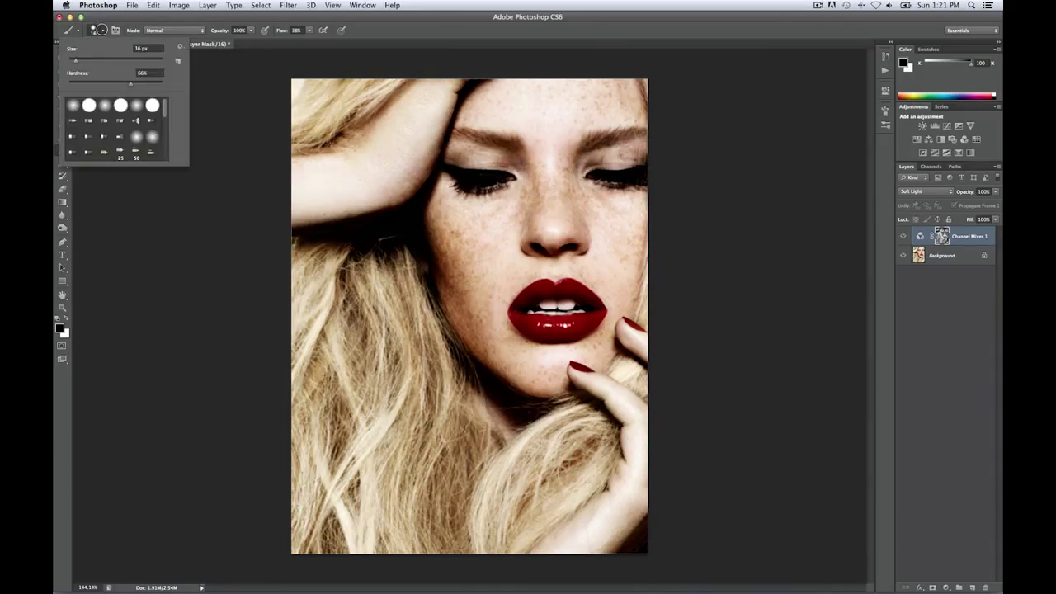
{"action": "left_click_drag", "start_coordinate": [90, 60], "coordinate": [96, 60]}
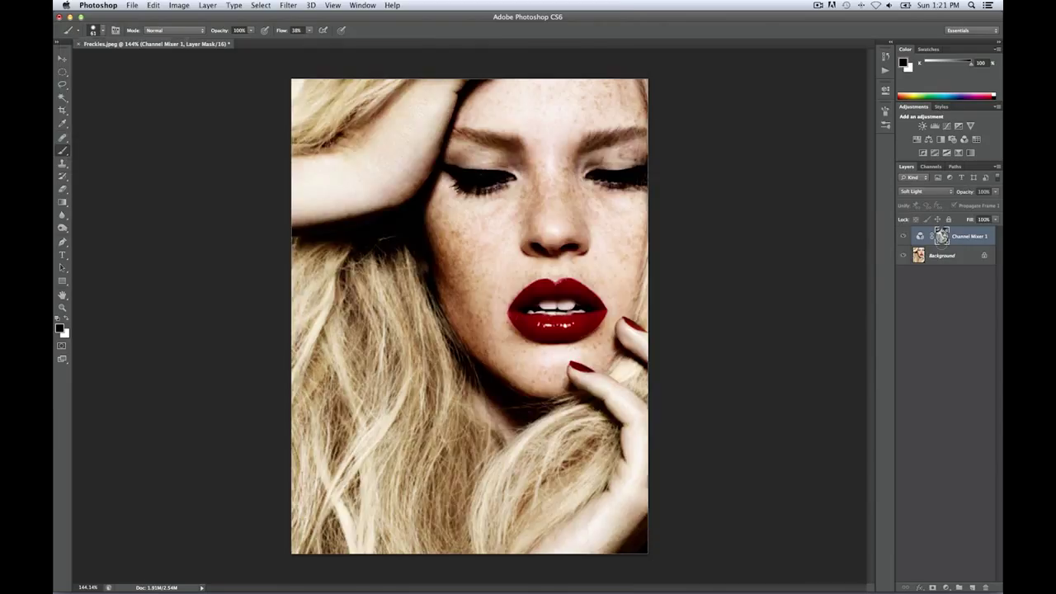
{"action": "left_click", "coordinate": [941, 237], "text": "alt"}
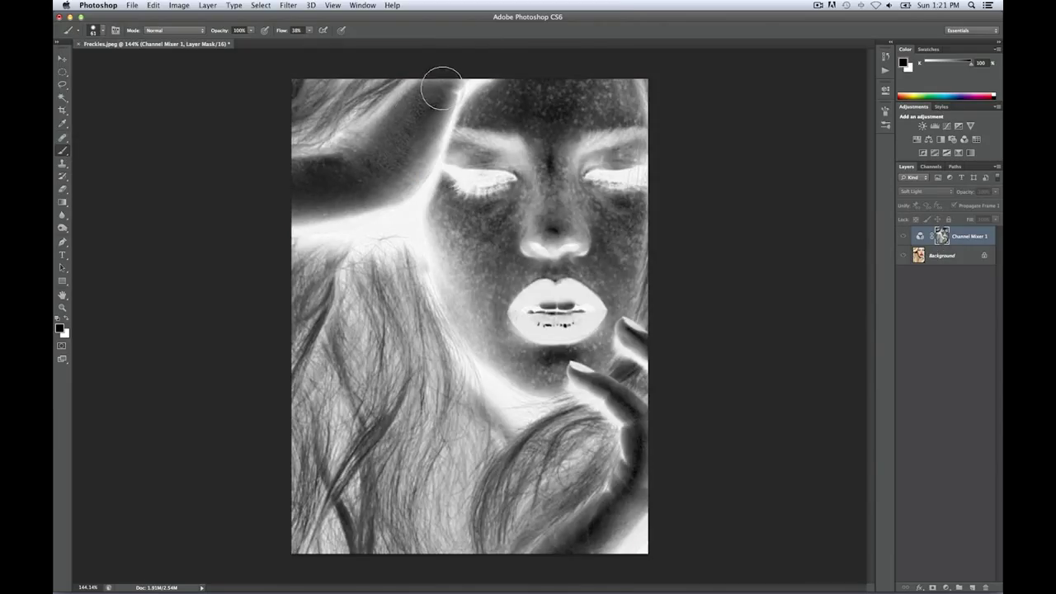
{"action": "mouse_move", "coordinate": [443, 75]}
{"action": "left_mouse_down"}
{"action": "mouse_move", "coordinate": [390, 240]}
{"action": "mouse_move", "coordinate": [381, 216]}
{"action": "mouse_move", "coordinate": [337, 250]}
{"action": "mouse_move", "coordinate": [336, 188]}
{"action": "mouse_move", "coordinate": [285, 212]}
{"action": "mouse_move", "coordinate": [317, 126]}
{"action": "mouse_move", "coordinate": [297, 85]}
{"action": "mouse_move", "coordinate": [299, 100]}
{"action": "mouse_move", "coordinate": [372, 108]}
{"action": "mouse_move", "coordinate": [346, 175]}
{"action": "mouse_move", "coordinate": [361, 197]}
{"action": "mouse_move", "coordinate": [349, 69]}
{"action": "mouse_move", "coordinate": [347, 94]}
{"action": "mouse_move", "coordinate": [388, 77]}
{"action": "mouse_move", "coordinate": [323, 247]}
{"action": "mouse_move", "coordinate": [294, 287]}
{"action": "mouse_move", "coordinate": [356, 313]}
{"action": "mouse_move", "coordinate": [354, 273]}
{"action": "mouse_move", "coordinate": [385, 297]}
{"action": "mouse_move", "coordinate": [383, 199]}
{"action": "mouse_move", "coordinate": [396, 254]}
{"action": "left_mouse_up"}
Enlarge the brush to 100 px and paint the remaining hair and the lower hand black in the mask
{"action": "key", "text": "bracketright"}
{"action": "key", "text": "bracketright"}
{"action": "key", "text": "bracketright"}
{"action": "key", "text": "bracketright"}
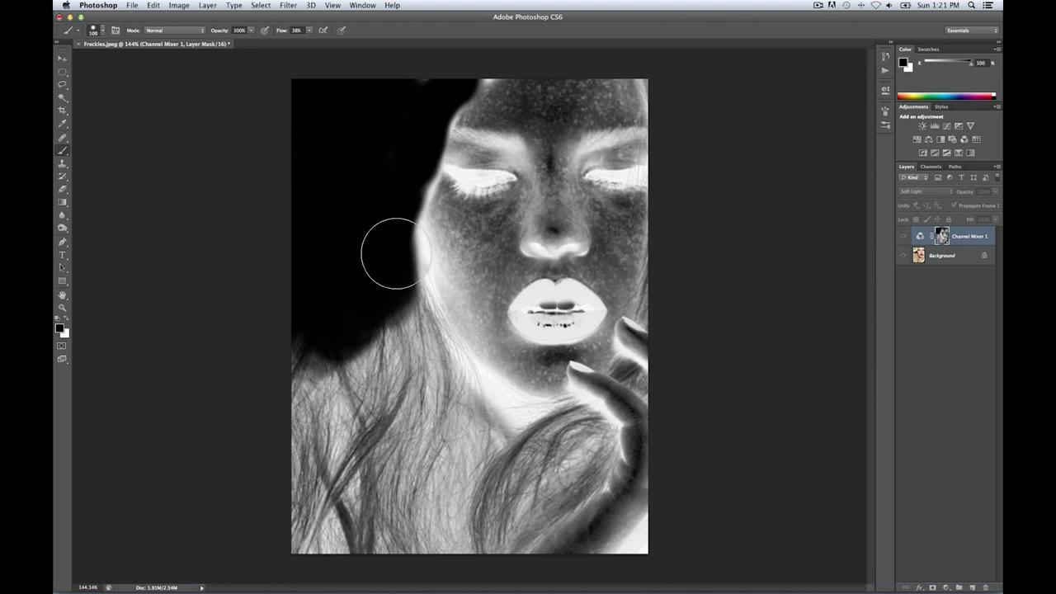
{"action": "mouse_move", "coordinate": [342, 306]}
{"action": "left_mouse_down"}
{"action": "mouse_move", "coordinate": [320, 343]}
{"action": "mouse_move", "coordinate": [305, 327]}
{"action": "mouse_move", "coordinate": [313, 489]}
{"action": "mouse_move", "coordinate": [296, 538]}
{"action": "mouse_move", "coordinate": [346, 551]}
{"action": "mouse_move", "coordinate": [408, 549]}
{"action": "mouse_move", "coordinate": [432, 535]}
{"action": "mouse_move", "coordinate": [624, 553]}
{"action": "mouse_move", "coordinate": [665, 516]}
{"action": "mouse_move", "coordinate": [642, 476]}
{"action": "mouse_move", "coordinate": [633, 421]}
{"action": "mouse_move", "coordinate": [527, 452]}
{"action": "mouse_move", "coordinate": [523, 430]}
{"action": "mouse_move", "coordinate": [458, 402]}
{"action": "mouse_move", "coordinate": [493, 423]}
{"action": "mouse_move", "coordinate": [398, 311]}
{"action": "mouse_move", "coordinate": [409, 293]}
{"action": "mouse_move", "coordinate": [452, 435]}
{"action": "mouse_move", "coordinate": [386, 395]}
{"action": "mouse_move", "coordinate": [386, 357]}
{"action": "mouse_move", "coordinate": [393, 457]}
{"action": "mouse_move", "coordinate": [583, 514]}
{"action": "mouse_move", "coordinate": [547, 568]}
{"action": "left_mouse_up"}
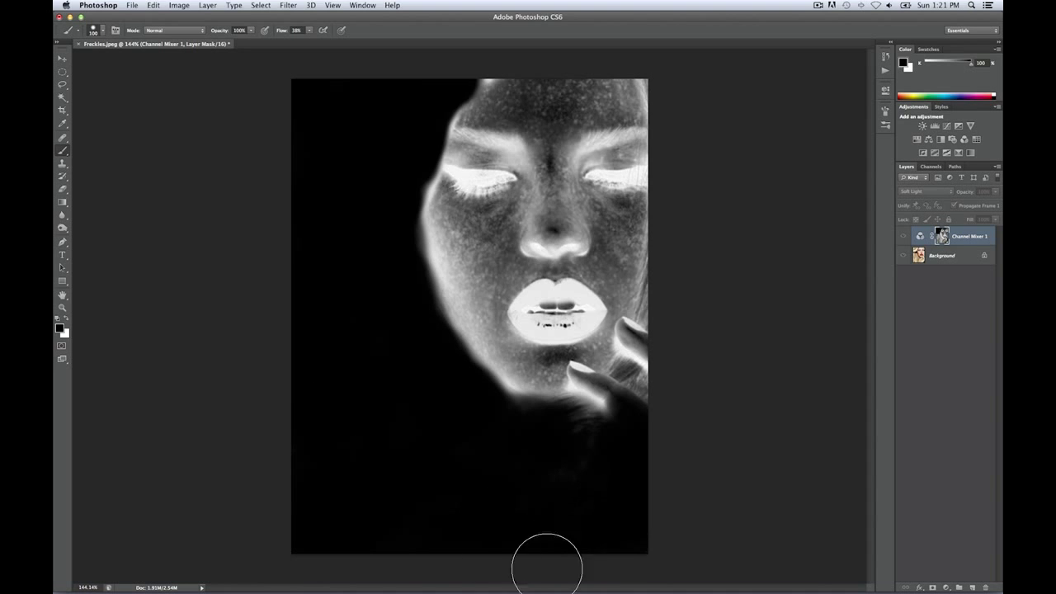
{"action": "mouse_move", "coordinate": [594, 424]}
{"action": "left_mouse_down"}
{"action": "mouse_move", "coordinate": [583, 422]}
{"action": "mouse_move", "coordinate": [636, 370]}
{"action": "mouse_move", "coordinate": [705, 250]}
{"action": "left_mouse_up"}
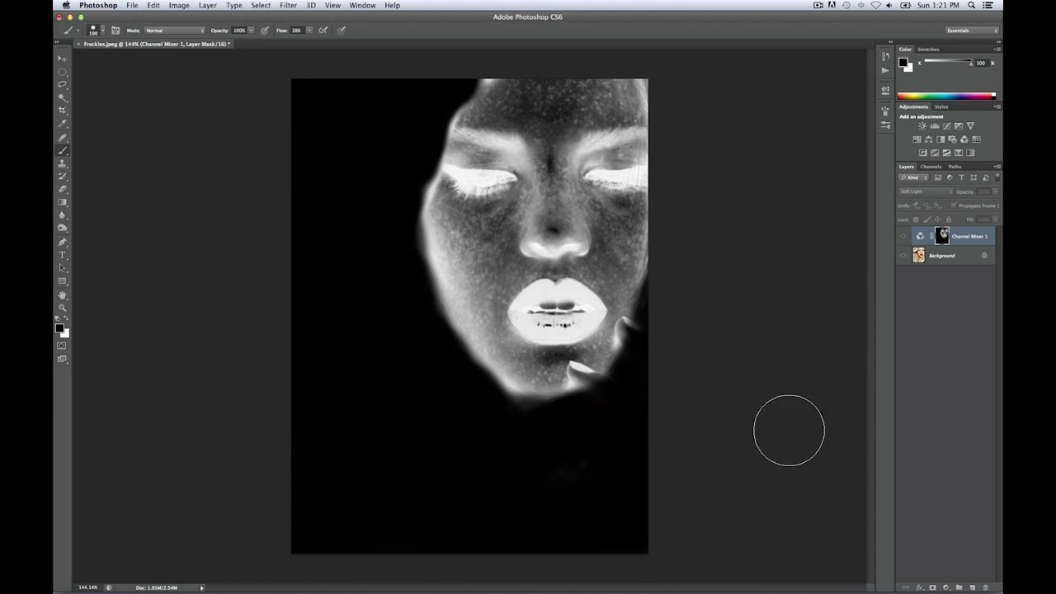
Reduce the brush to 30 px and paint the fingers and lips black in the mask, raising the flow for full coverage
{"action": "key", "text": "bracketleft"}
{"action": "key", "text": "bracketleft"}
{"action": "key", "text": "bracketleft"}
{"action": "key", "text": "bracketleft"}
{"action": "key", "text": "bracketleft"}
{"action": "key", "text": "bracketleft"}
{"action": "key", "text": "bracketleft"}
{"action": "mouse_move", "coordinate": [589, 377]}
{"action": "left_mouse_down"}
{"action": "mouse_move", "coordinate": [580, 372]}
{"action": "mouse_move", "coordinate": [625, 330]}
{"action": "mouse_move", "coordinate": [702, 292]}
{"action": "left_mouse_up"}
{"action": "mouse_move", "coordinate": [549, 306]}
{"action": "left_mouse_down"}
{"action": "mouse_move", "coordinate": [513, 310]}
{"action": "mouse_move", "coordinate": [568, 324]}
{"action": "mouse_move", "coordinate": [527, 327]}
{"action": "mouse_move", "coordinate": [571, 332]}
{"action": "mouse_move", "coordinate": [597, 313]}
{"action": "mouse_move", "coordinate": [578, 290]}
{"action": "left_mouse_up"}
{"action": "left_click_drag", "start_coordinate": [309, 30], "coordinate": [345, 43]}
{"action": "mouse_move", "coordinate": [569, 289]}
{"action": "left_mouse_down"}
{"action": "mouse_move", "coordinate": [594, 308]}
{"action": "mouse_move", "coordinate": [550, 330]}
{"action": "mouse_move", "coordinate": [533, 292]}
{"action": "mouse_move", "coordinate": [551, 285]}
{"action": "left_mouse_up"}
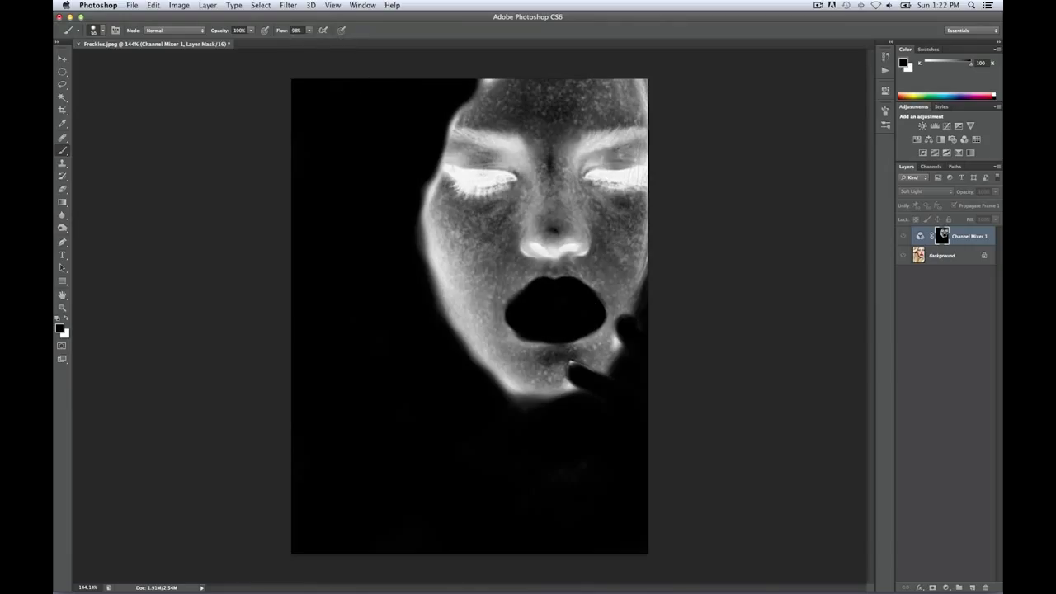
Set the brush flow to 64%, paint both eyes and eyebrows black in the mask, and return to the normal image view
{"action": "left_click_drag", "start_coordinate": [309, 29], "coordinate": [326, 43]}
{"action": "mouse_move", "coordinate": [452, 178]}
{"action": "left_mouse_down"}
{"action": "mouse_move", "coordinate": [499, 176]}
{"action": "mouse_move", "coordinate": [465, 184]}
{"action": "mouse_move", "coordinate": [511, 175]}
{"action": "mouse_move", "coordinate": [500, 137]}
{"action": "mouse_move", "coordinate": [504, 162]}
{"action": "mouse_move", "coordinate": [453, 130]}
{"action": "left_mouse_up"}
{"action": "mouse_move", "coordinate": [583, 163]}
{"action": "left_mouse_down"}
{"action": "mouse_move", "coordinate": [590, 148]}
{"action": "mouse_move", "coordinate": [619, 158]}
{"action": "mouse_move", "coordinate": [634, 179]}
{"action": "mouse_move", "coordinate": [629, 191]}
{"action": "left_mouse_up"}
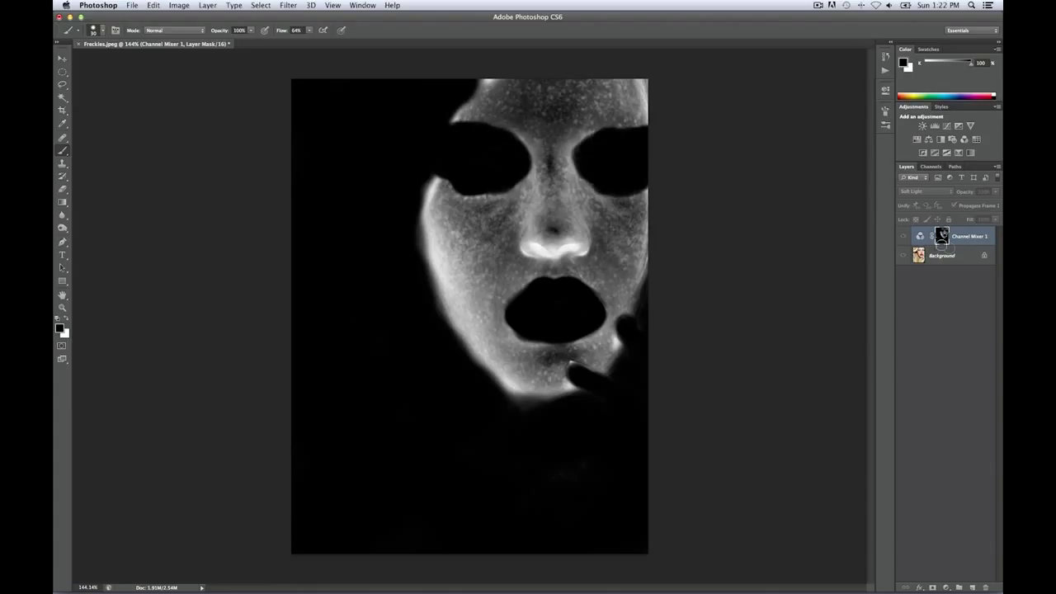
{"action": "left_click", "coordinate": [943, 236], "text": "alt"}
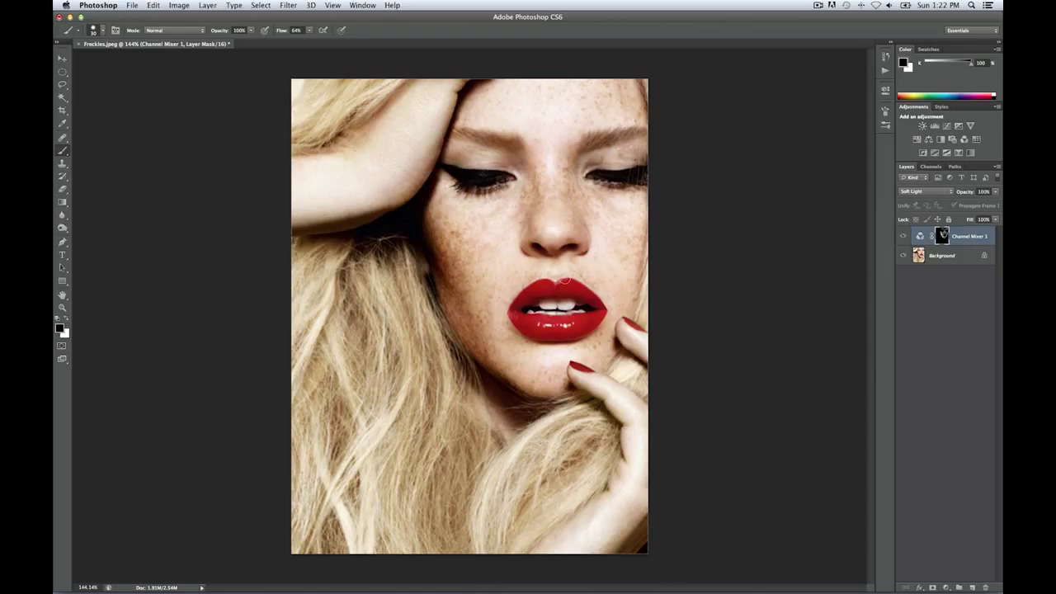
Set the brush flow to 1% and softly paint black on the mask around the face's edges to blend the effect
{"action": "left_click", "coordinate": [309, 30]}
{"action": "left_click", "coordinate": [903, 236]}
{"action": "left_click", "coordinate": [900, 240]}
{"action": "left_click", "coordinate": [310, 31]}
{"action": "left_click_drag", "start_coordinate": [308, 40], "coordinate": [306, 39]}
{"action": "left_click_drag", "start_coordinate": [312, 33], "coordinate": [284, 38]}
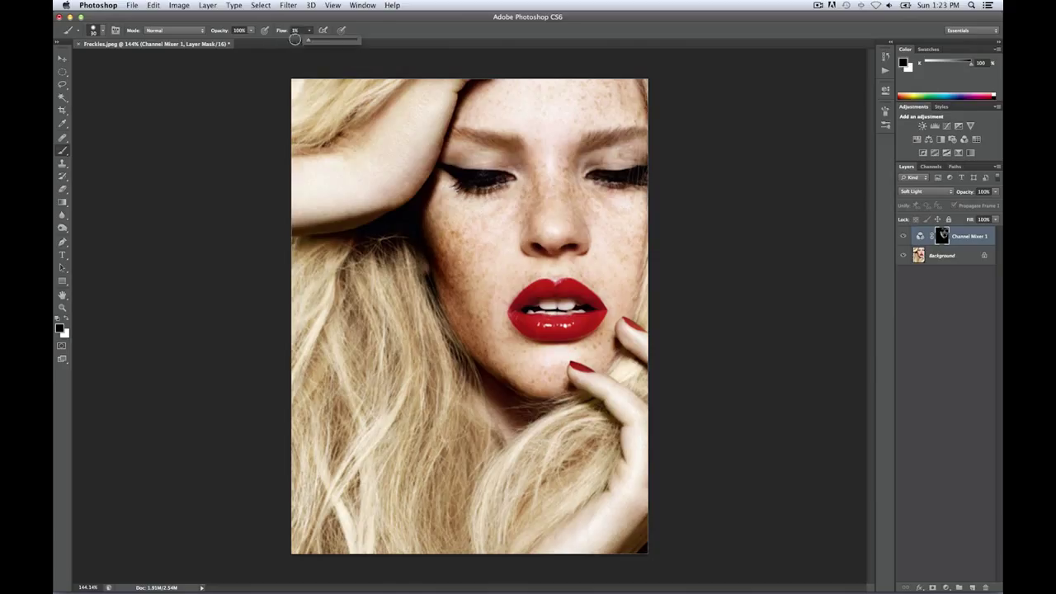
{"action": "left_click", "coordinate": [450, 296]}
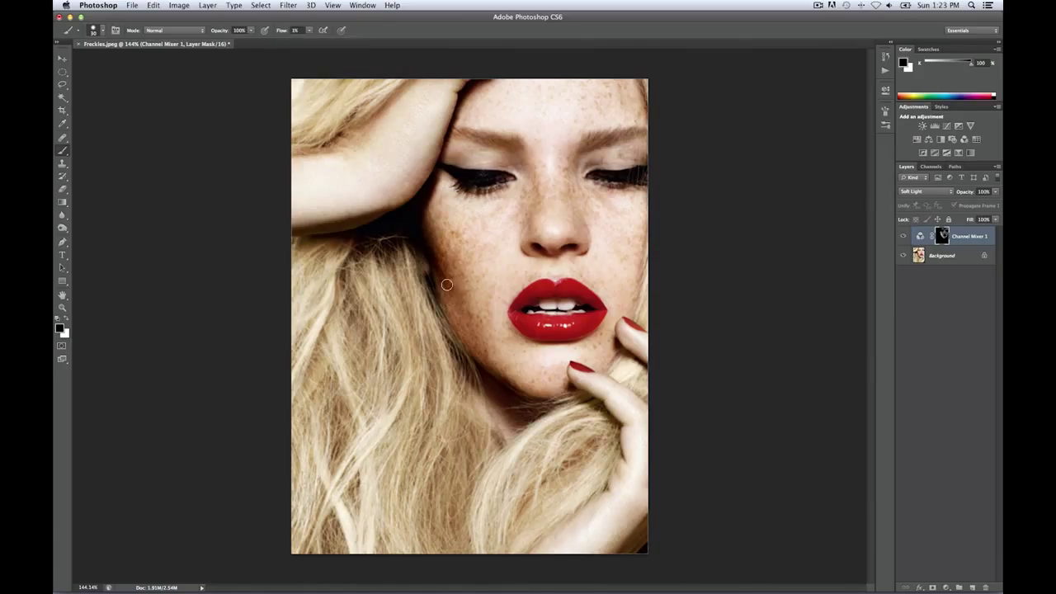
{"action": "mouse_move", "coordinate": [444, 292]}
{"action": "left_mouse_down"}
{"action": "mouse_move", "coordinate": [414, 229]}
{"action": "mouse_move", "coordinate": [426, 243]}
{"action": "mouse_move", "coordinate": [427, 228]}
{"action": "mouse_move", "coordinate": [457, 330]}
{"action": "mouse_move", "coordinate": [495, 375]}
{"action": "mouse_move", "coordinate": [485, 386]}
{"action": "mouse_move", "coordinate": [504, 380]}
{"action": "mouse_move", "coordinate": [542, 414]}
{"action": "mouse_move", "coordinate": [490, 398]}
{"action": "mouse_move", "coordinate": [421, 212]}
{"action": "mouse_move", "coordinate": [427, 274]}
{"action": "mouse_move", "coordinate": [420, 175]}
{"action": "mouse_move", "coordinate": [424, 197]}
{"action": "mouse_move", "coordinate": [463, 105]}
{"action": "mouse_move", "coordinate": [488, 78]}
{"action": "mouse_move", "coordinate": [469, 84]}
{"action": "mouse_move", "coordinate": [670, 105]}
{"action": "mouse_move", "coordinate": [642, 75]}
{"action": "mouse_move", "coordinate": [660, 136]}
{"action": "left_mouse_up"}
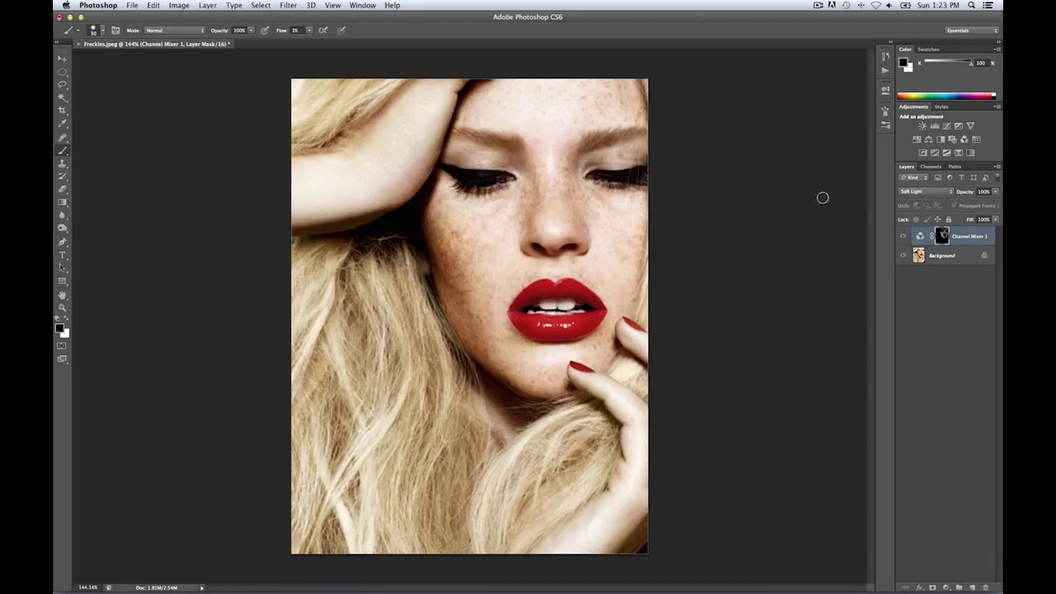
Check the blended mask by comparing the face with the Channel Mixer layer hidden and shown
{"action": "left_click", "coordinate": [902, 238]}
{"action": "left_click", "coordinate": [903, 240]}
{"action": "left_click", "coordinate": [902, 239]}
{"action": "left_click", "coordinate": [901, 240]}
Duplicate the Channel Mixer 1 layer and lower the copy's opacity to 36%
{"action": "left_click", "coordinate": [961, 238]}
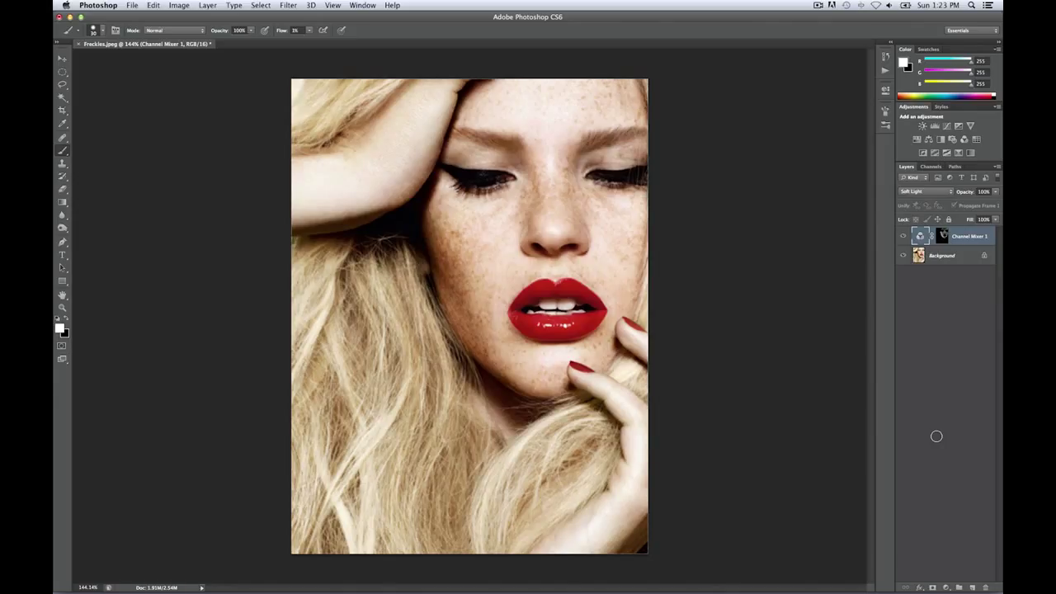
{"action": "key", "text": "super+j"}
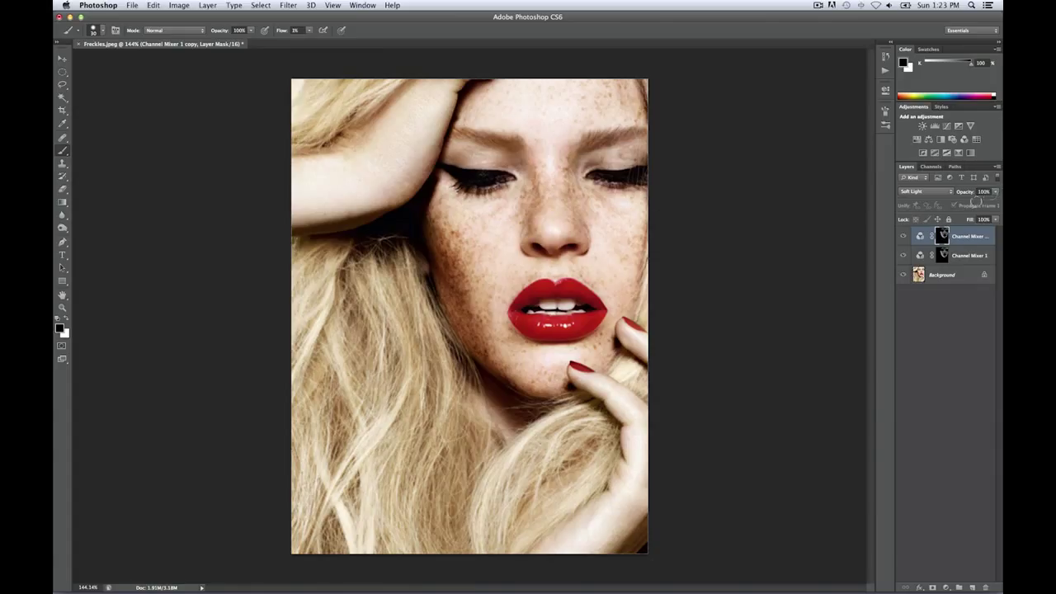
{"action": "left_click", "coordinate": [995, 192]}
{"action": "left_click_drag", "start_coordinate": [996, 202], "coordinate": [966, 202]}
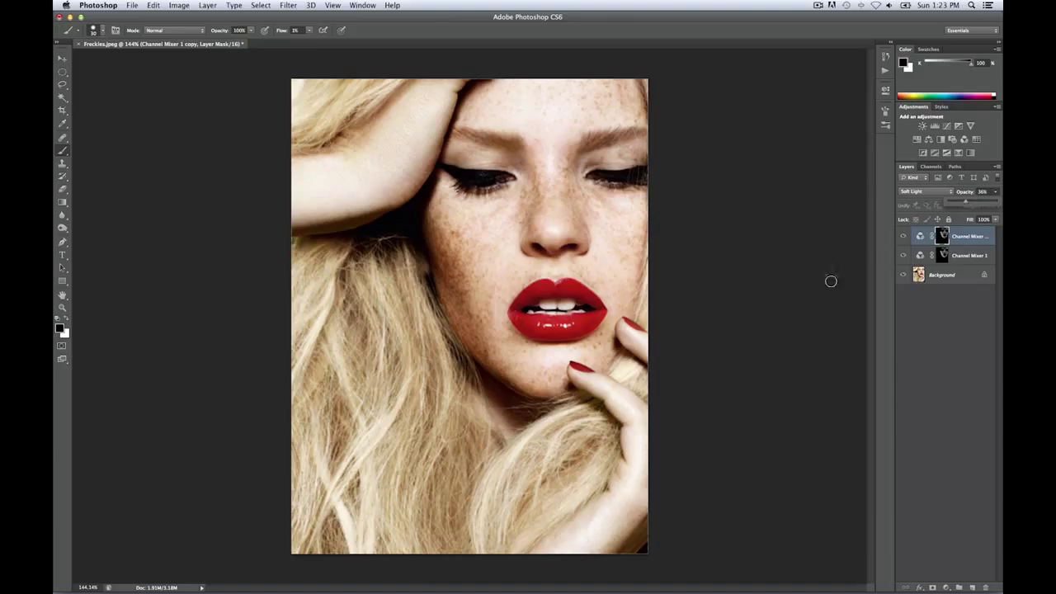
Compare the original photo with both Channel Mixer layers applied at different magnifications
{"action": "scroll", "coordinate": [654, 238], "scroll_direction": "down", "scroll_amount": 5}
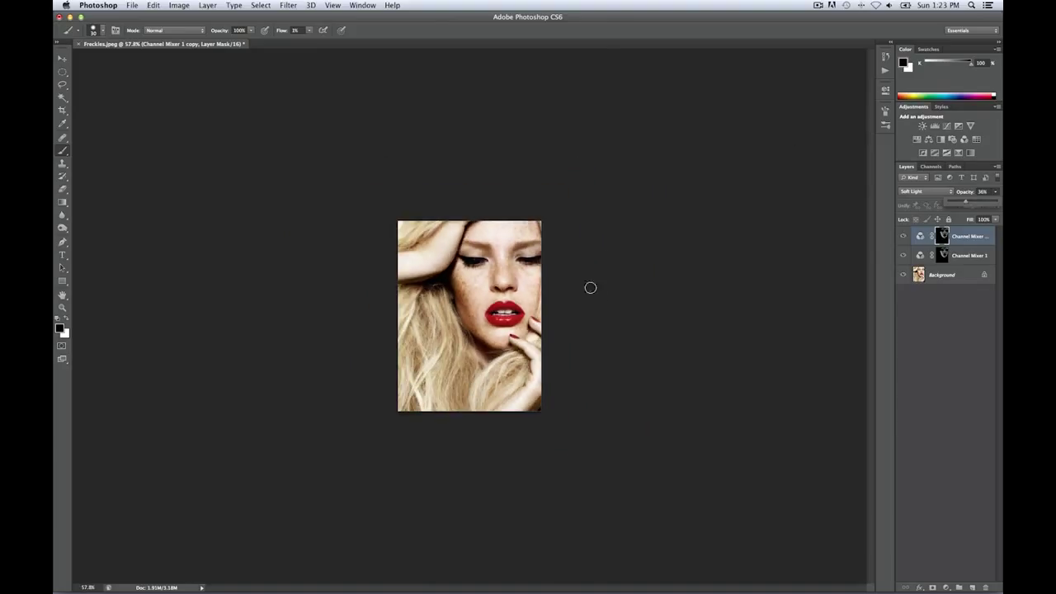
{"action": "scroll", "coordinate": [567, 262], "scroll_direction": "up", "scroll_amount": 1}
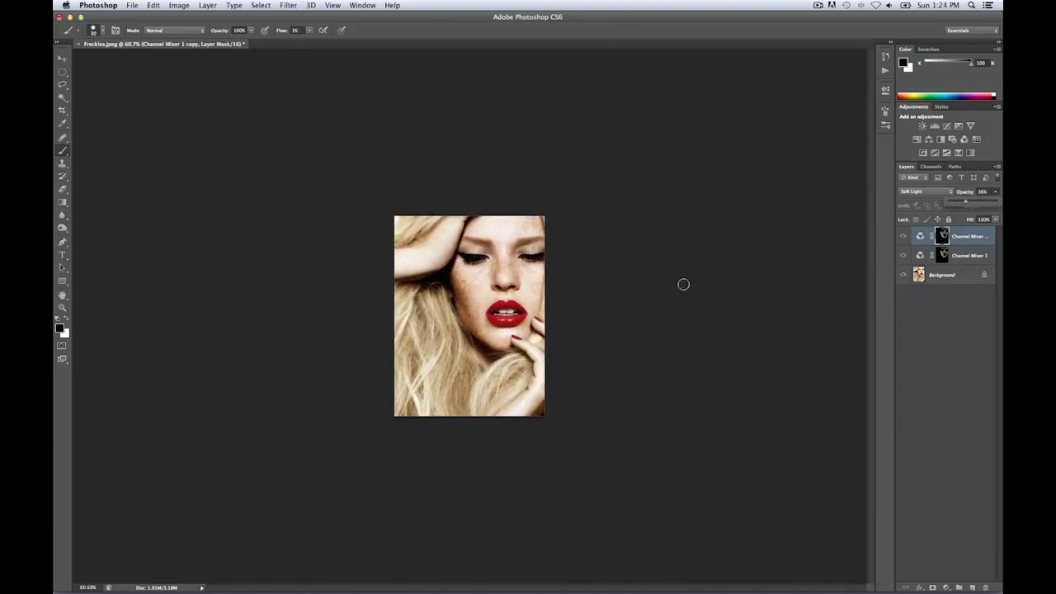
{"action": "scroll", "coordinate": [627, 303], "scroll_direction": "up", "scroll_amount": 4}
{"action": "scroll", "coordinate": [630, 296], "scroll_direction": "up", "scroll_amount": 3}
{"action": "left_click", "coordinate": [902, 275], "text": "alt"}
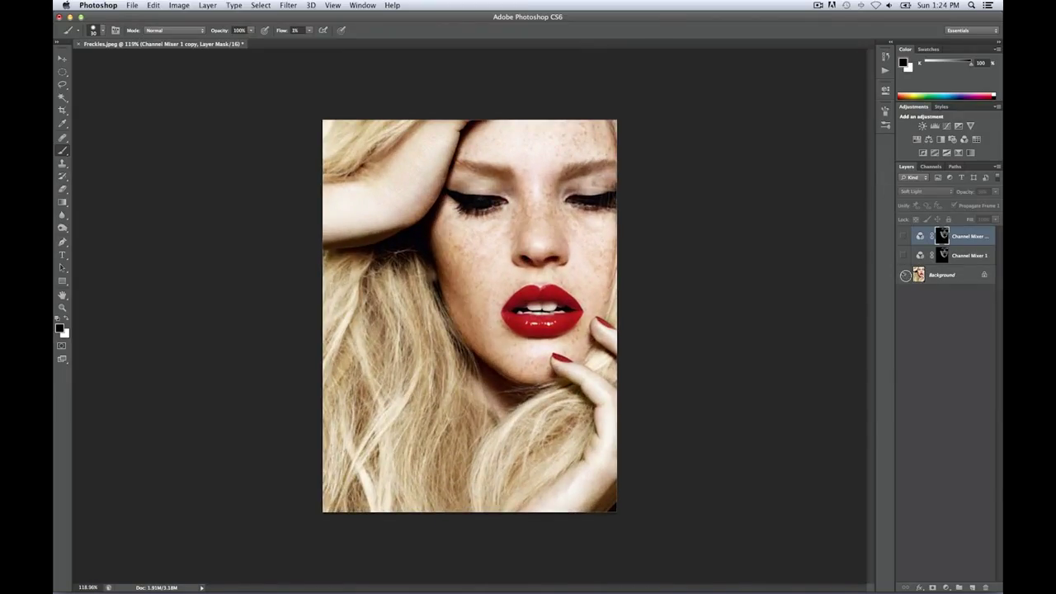
{"action": "left_click", "coordinate": [905, 275], "text": "alt"}
{"action": "left_click", "coordinate": [905, 275], "text": "alt"}
{"action": "left_click", "coordinate": [905, 275], "text": "alt"}
Hide the duplicate Channel Mixer layer and compare the single adjustment against the original photo
{"action": "left_click", "coordinate": [903, 236]}
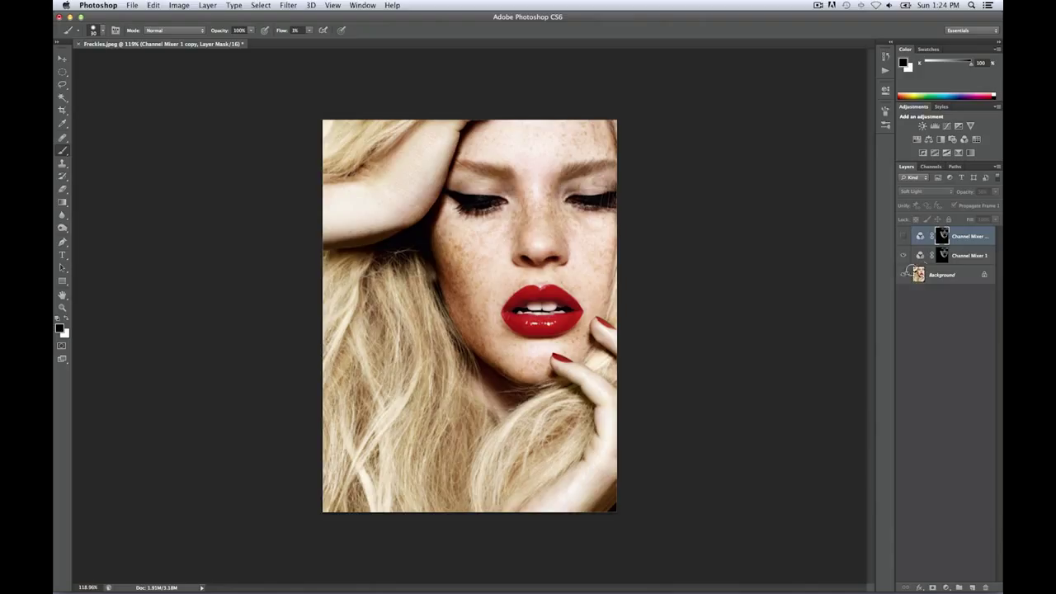
{"action": "left_click", "coordinate": [902, 275], "text": "alt"}
{"action": "left_click", "coordinate": [902, 274], "text": "alt"}
{"action": "left_click", "coordinate": [902, 274], "text": "alt"}
{"action": "left_click", "coordinate": [902, 275], "text": "alt"}
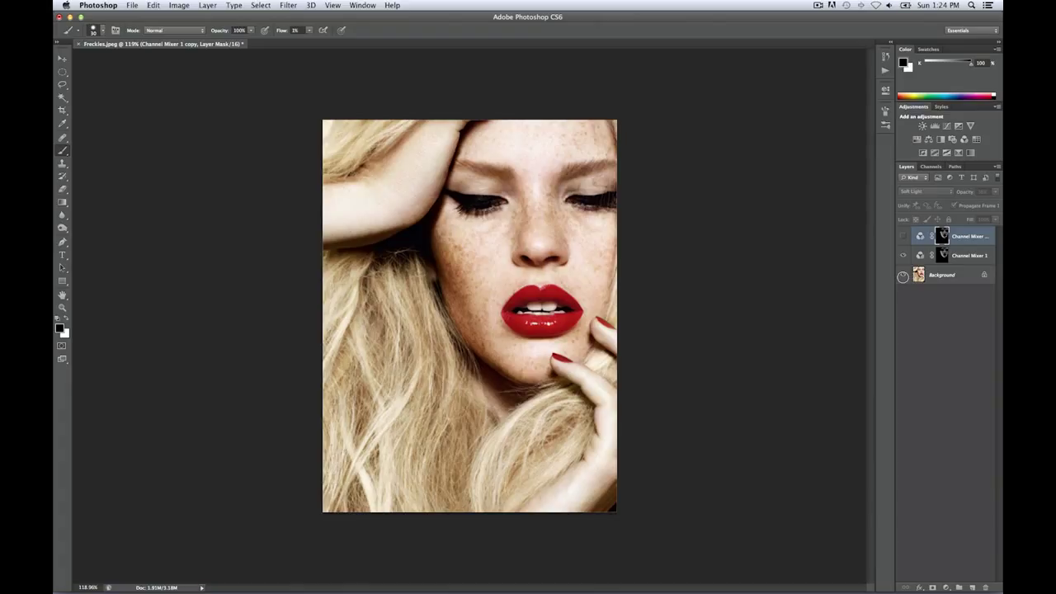